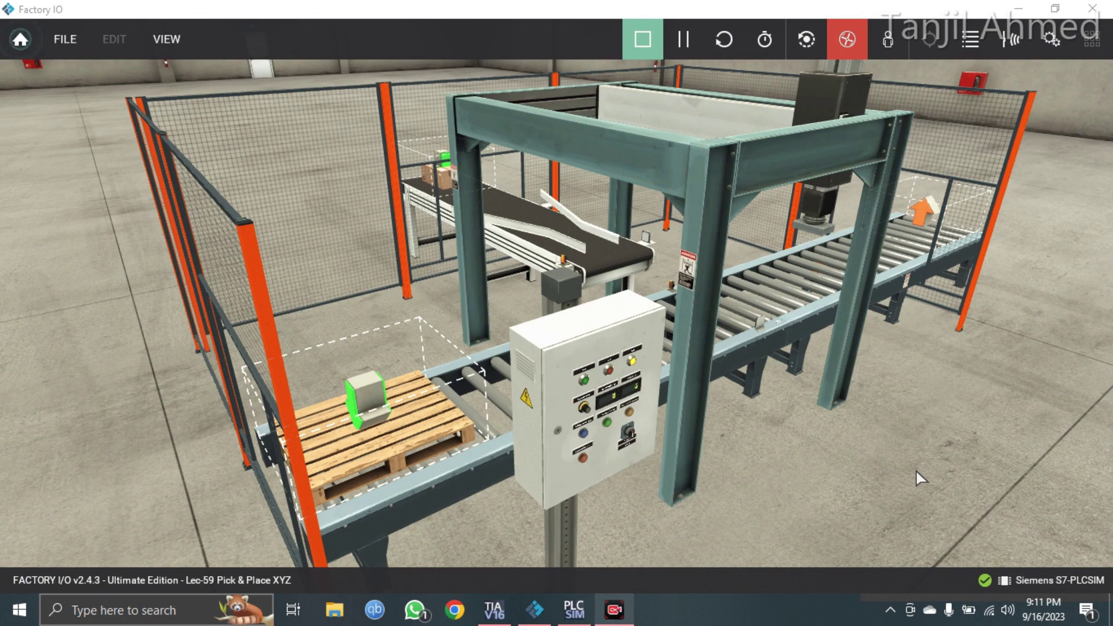
Review the network list of the Main [OB1] block in TIA Portal and return to Factory IO
{"action": "left_click", "coordinate": [504, 610]}
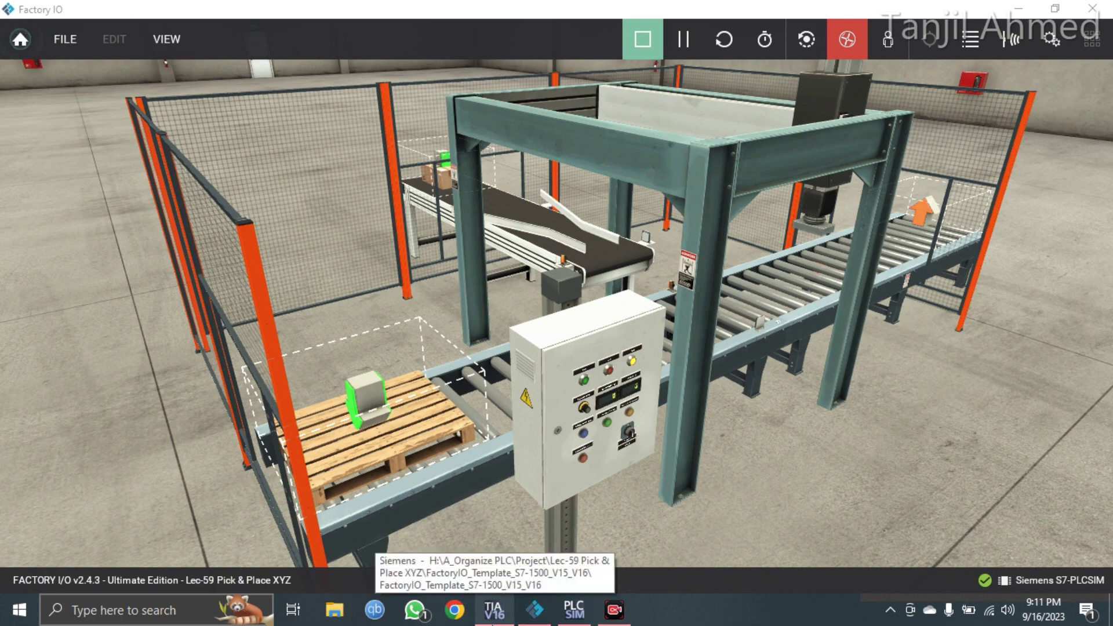
{"action": "left_click", "coordinate": [494, 609]}
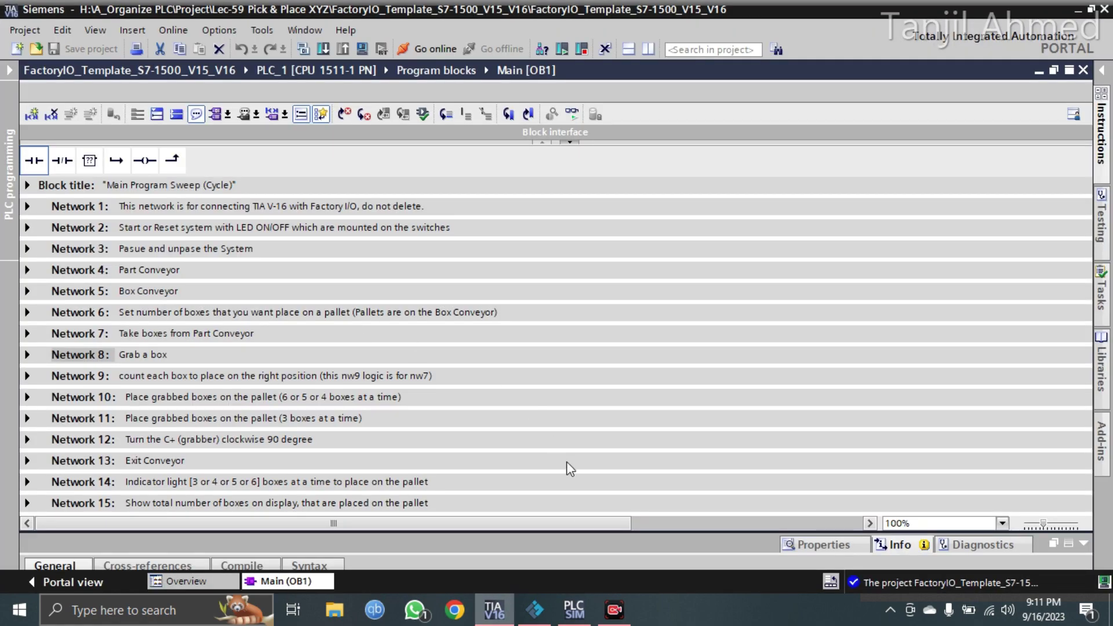
{"action": "left_click", "coordinate": [533, 612]}
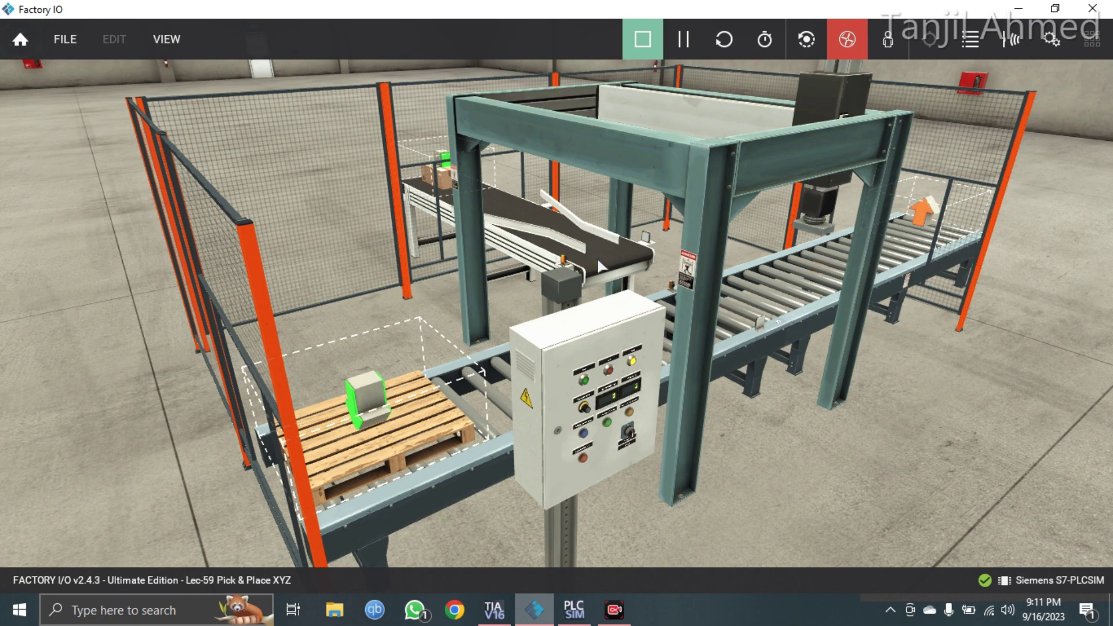
Stop the running pick-and-place simulation, start it once more briefly and leave it stopped
{"action": "left_click", "coordinate": [642, 39]}
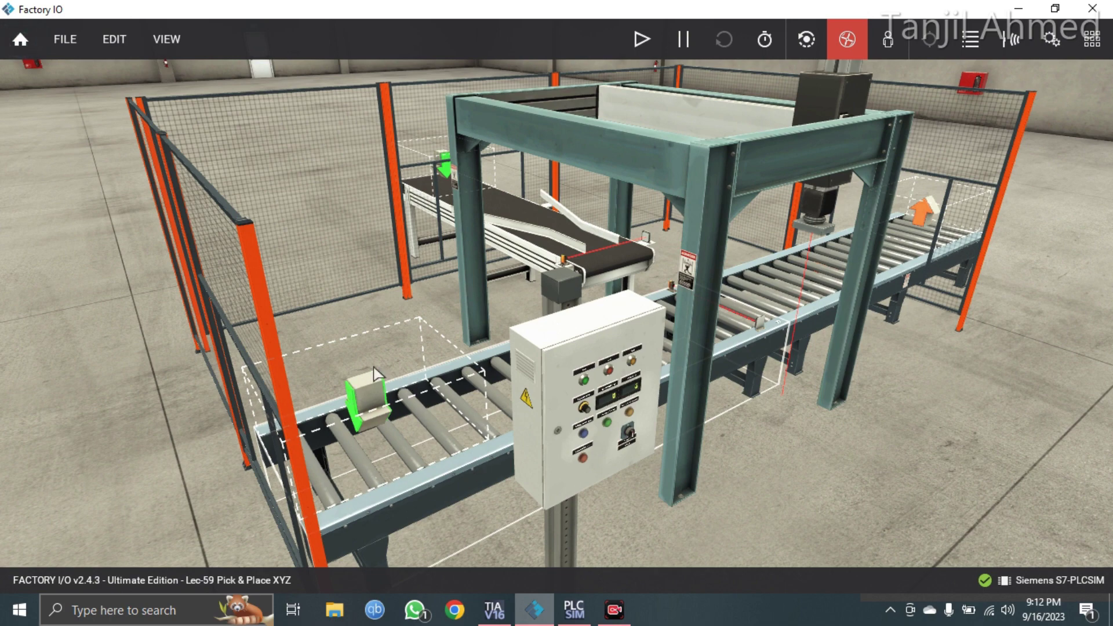
{"action": "left_click", "coordinate": [641, 39]}
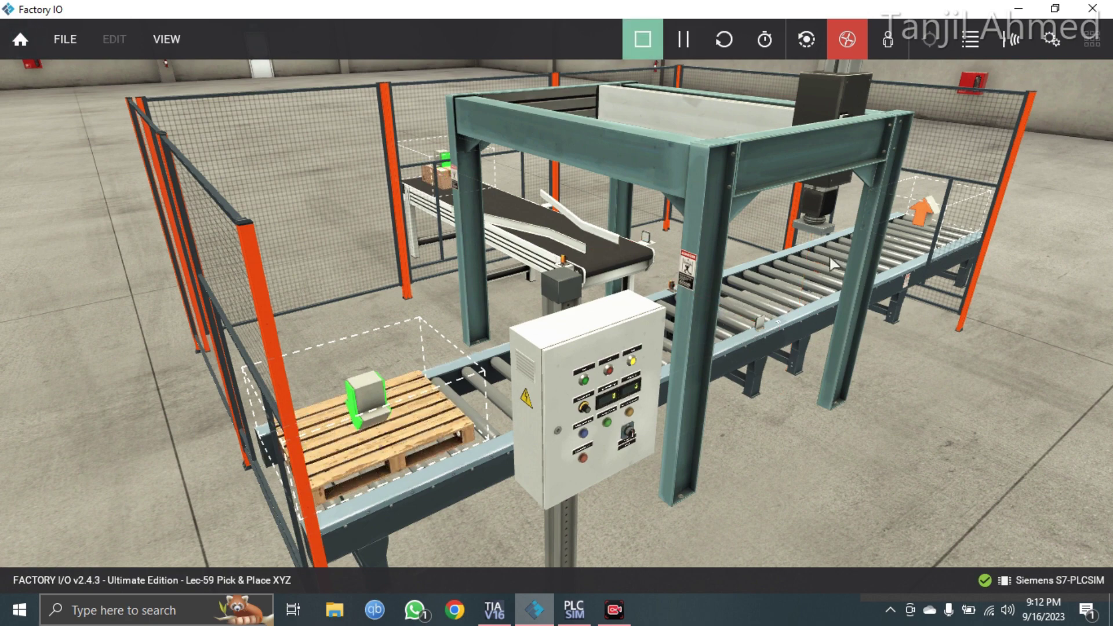
{"action": "left_click", "coordinate": [641, 51]}
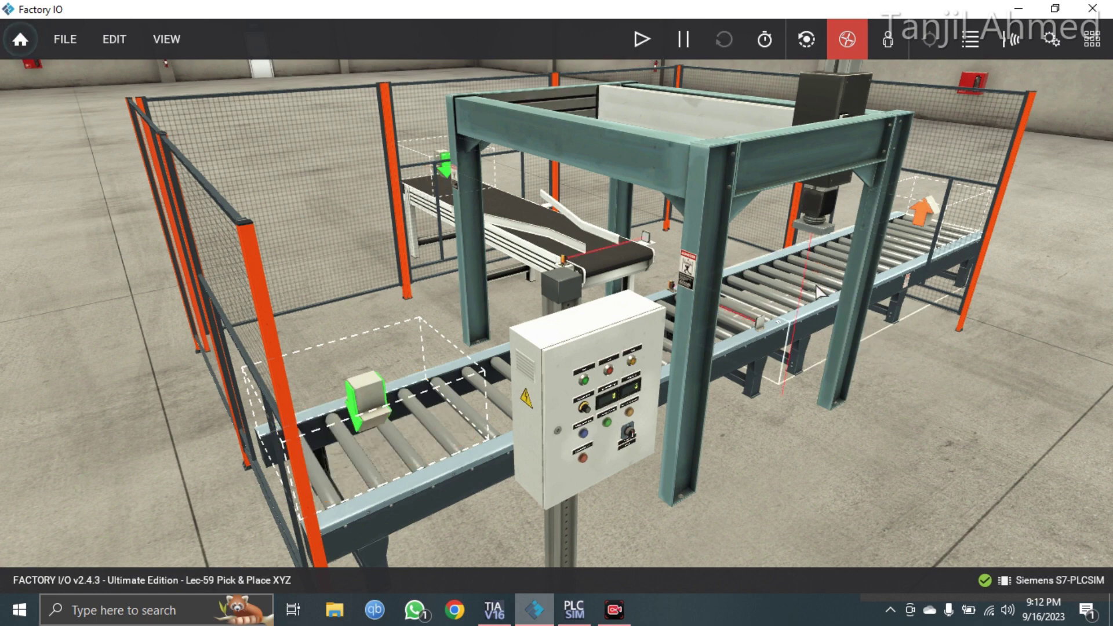
Switch to the saved Switch Board camera view to show the control panel
{"action": "left_click", "coordinate": [982, 32]}
{"action": "left_click", "coordinate": [732, 138]}
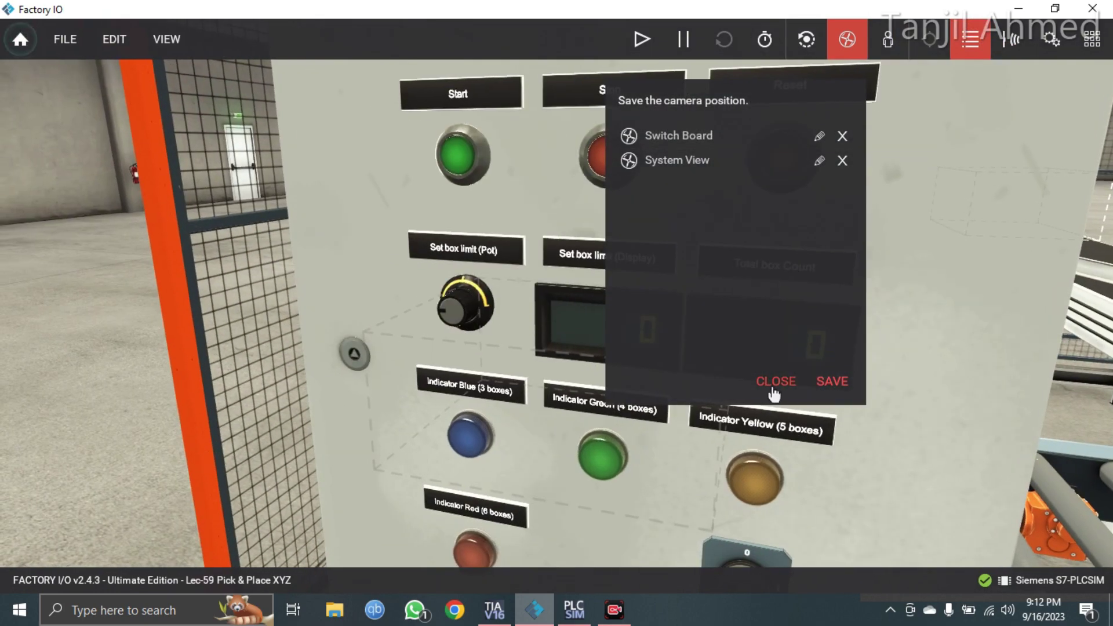
{"action": "left_click", "coordinate": [776, 382]}
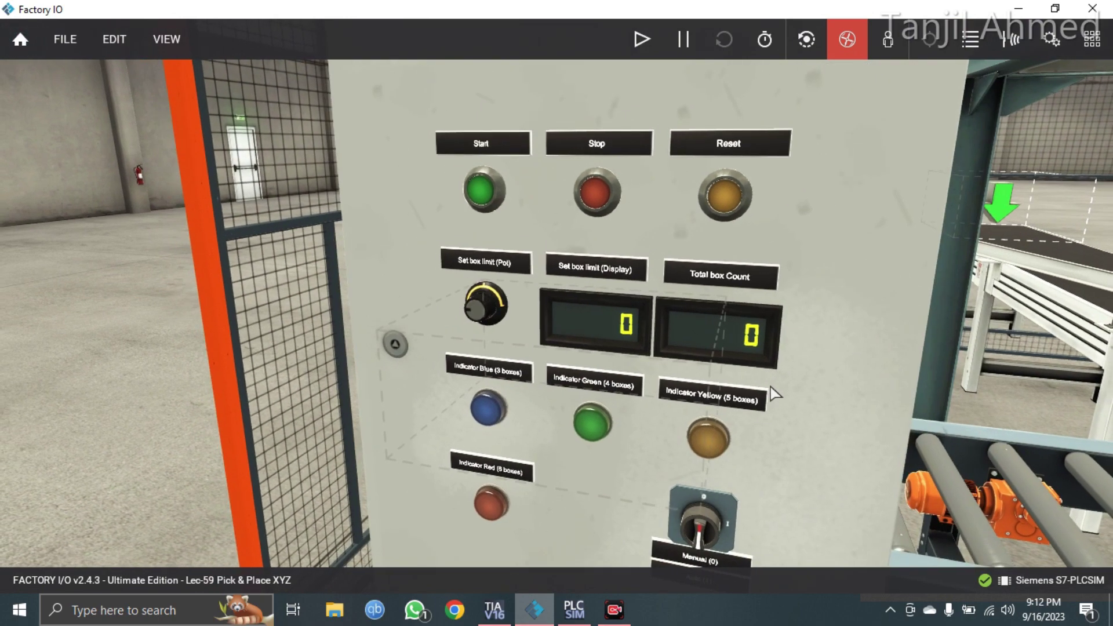
Run the simulation and bring the control panel, pallet conveyor and part conveyor into view
{"action": "scroll", "coordinate": [827, 307], "scroll_direction": "down", "scroll_amount": 2}
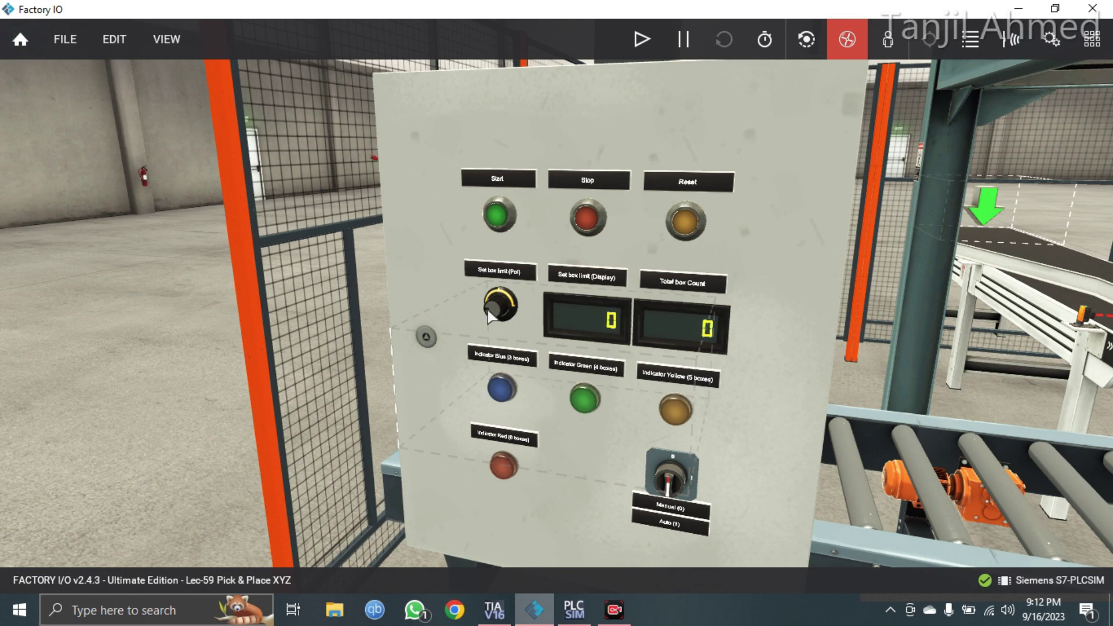
{"action": "scroll", "coordinate": [492, 316], "scroll_direction": "down", "scroll_amount": 5}
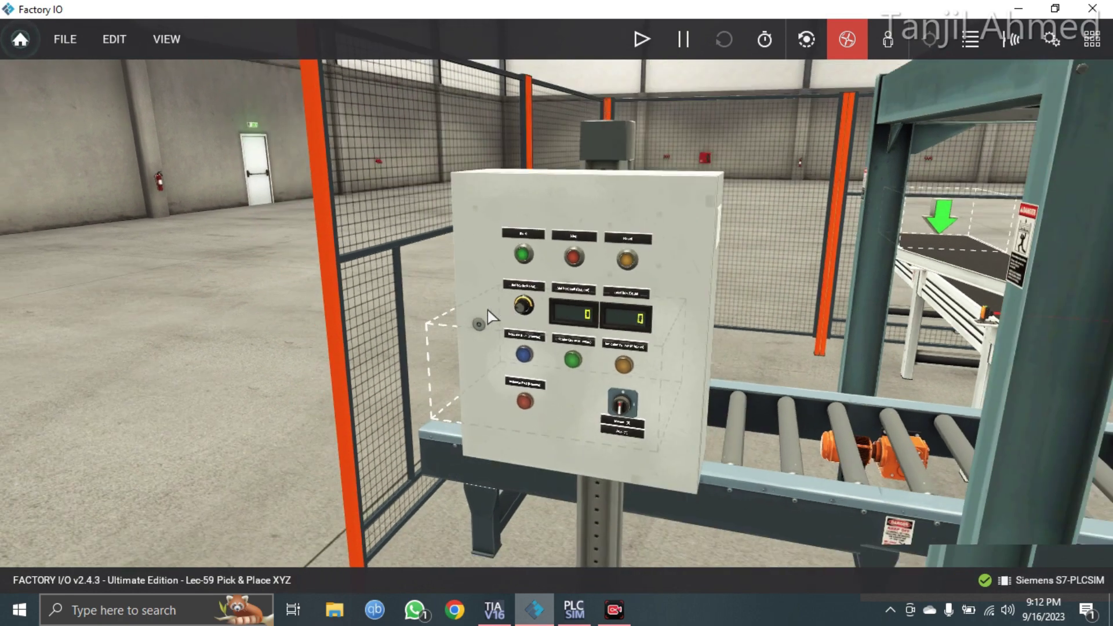
{"action": "left_click", "coordinate": [638, 38]}
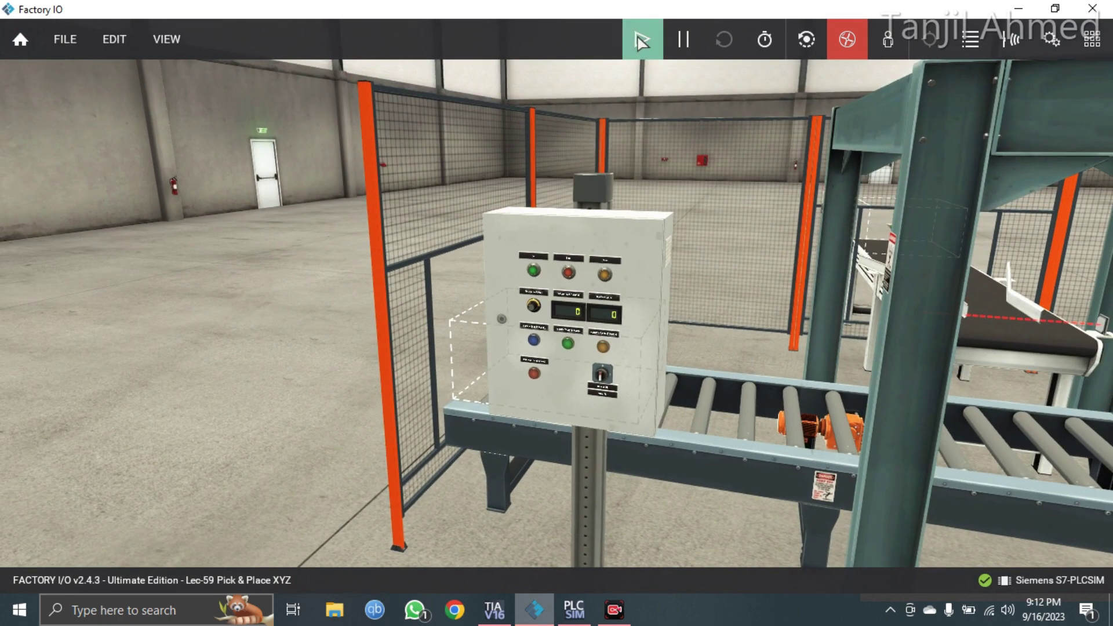
{"action": "key", "text": "d"}
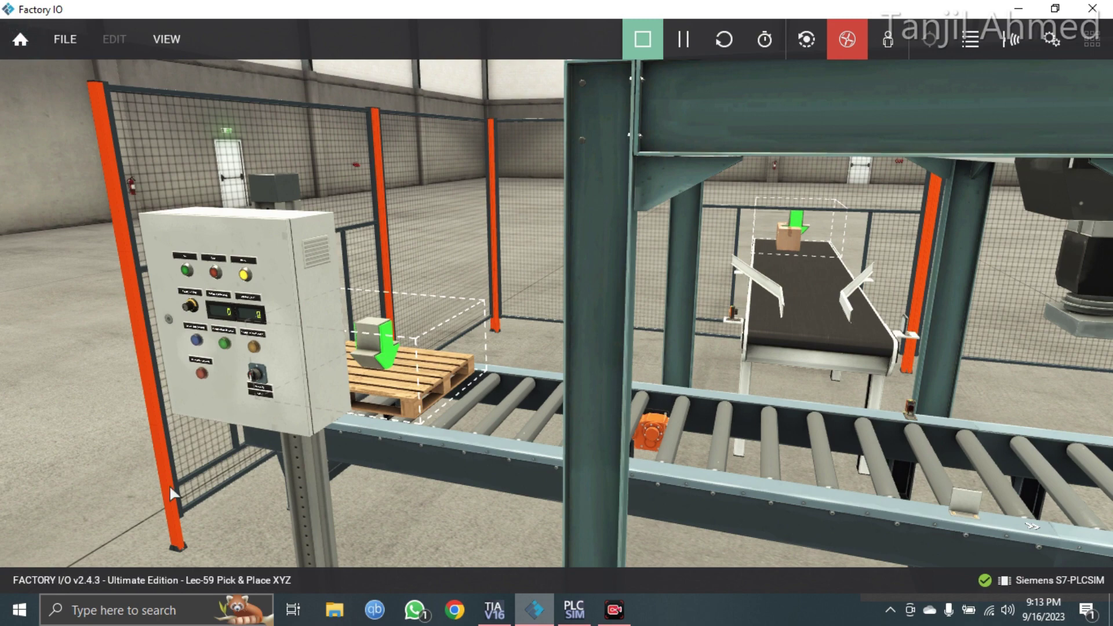
Examine the control panel's buttons, box limit and count displays, indicator lights and Manual/Auto selector
{"action": "key", "text": "a"}
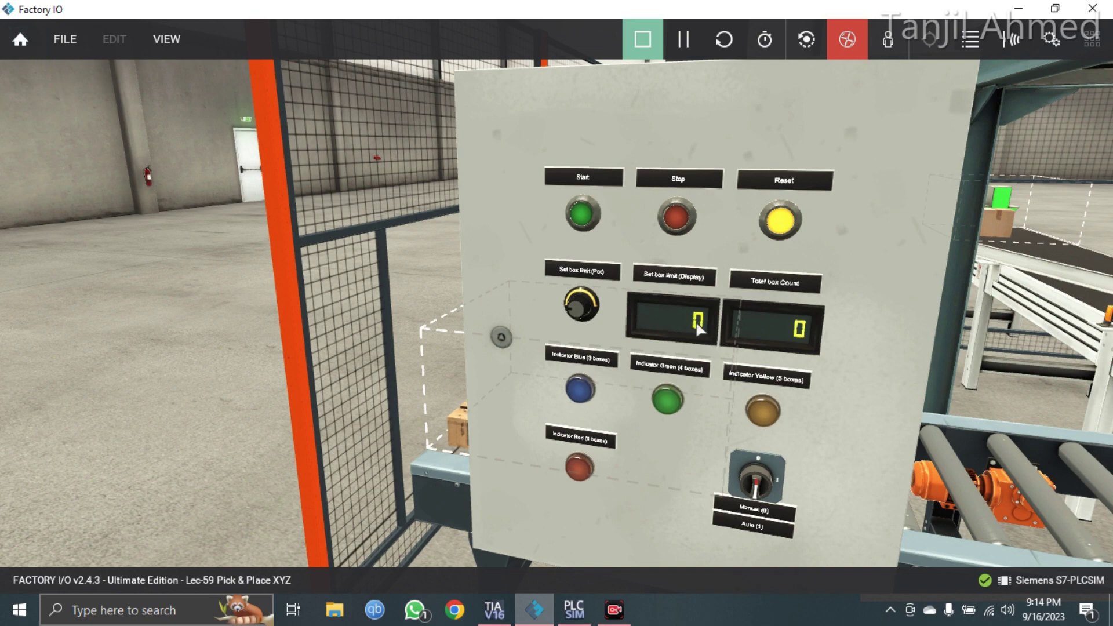
{"action": "key", "text": "d"}
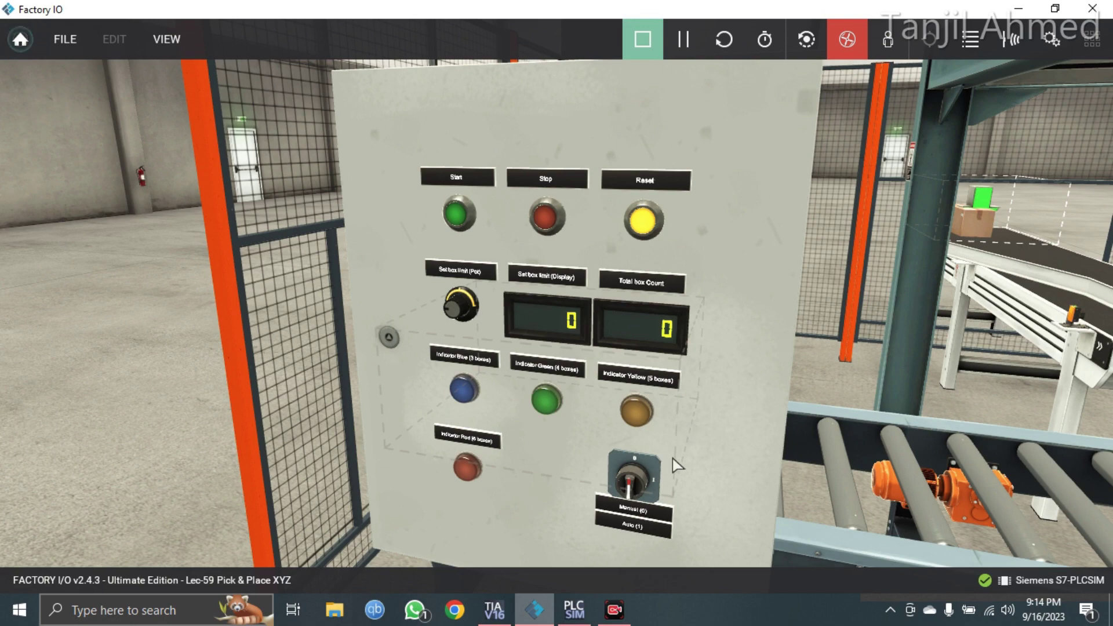
{"action": "scroll", "coordinate": [644, 492], "scroll_direction": "down", "scroll_amount": 3}
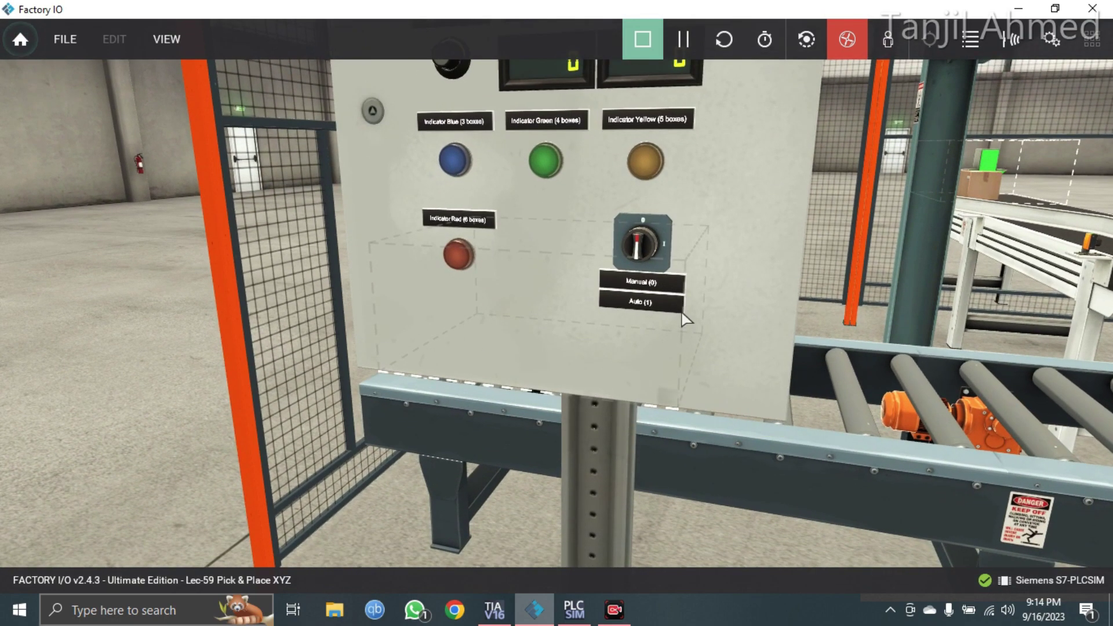
{"action": "key", "text": "w"}
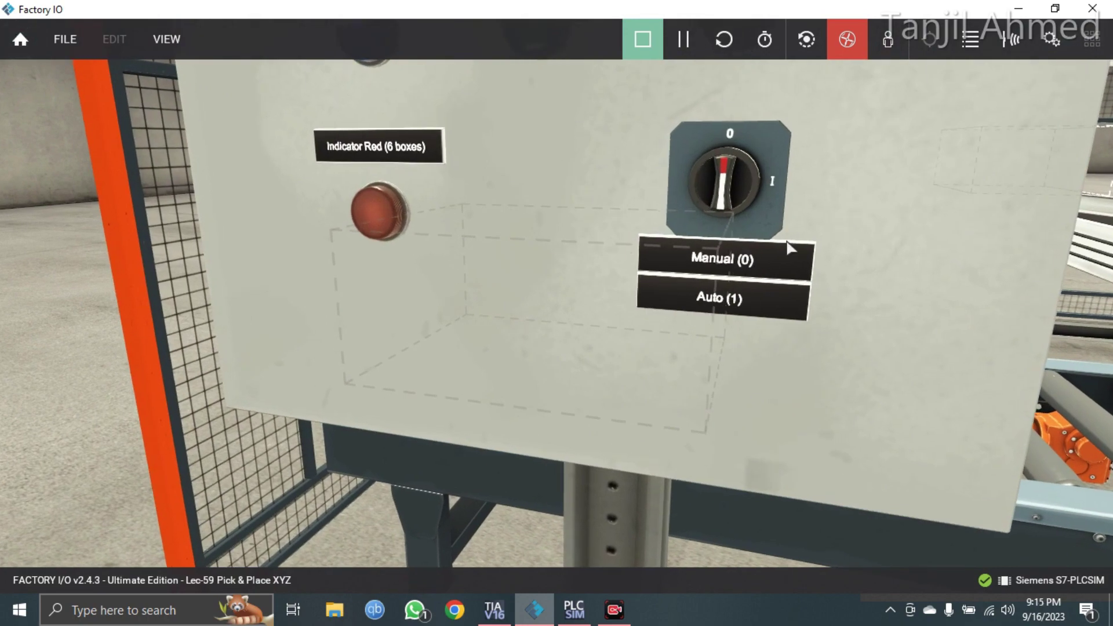
{"action": "scroll", "coordinate": [735, 299], "scroll_direction": "down", "scroll_amount": 5}
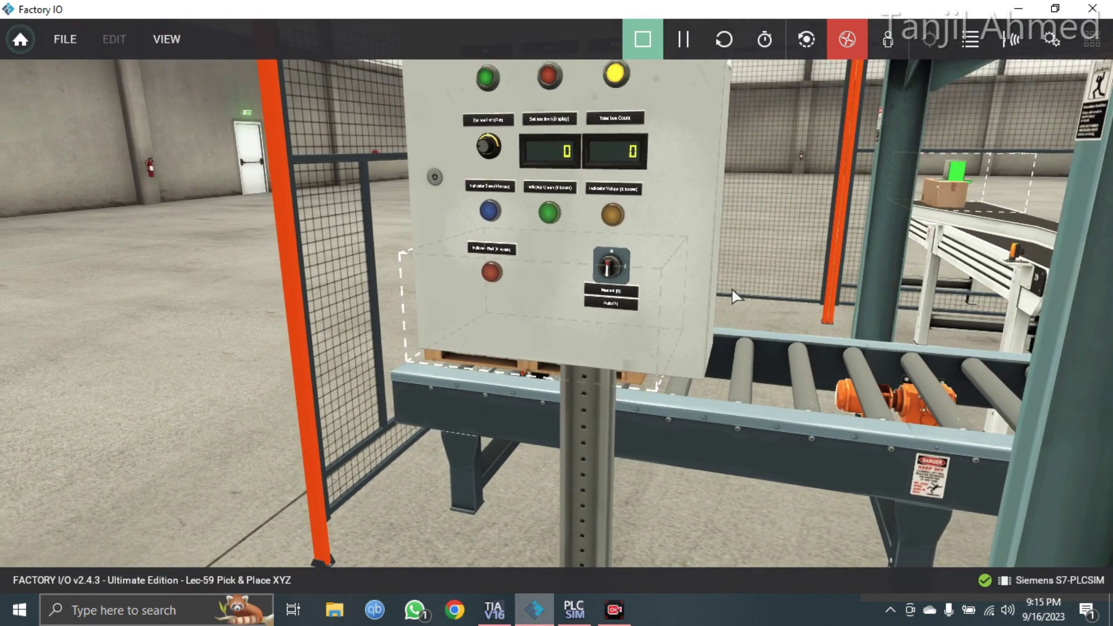
{"action": "scroll", "coordinate": [735, 297], "scroll_direction": "down", "scroll_amount": 5}
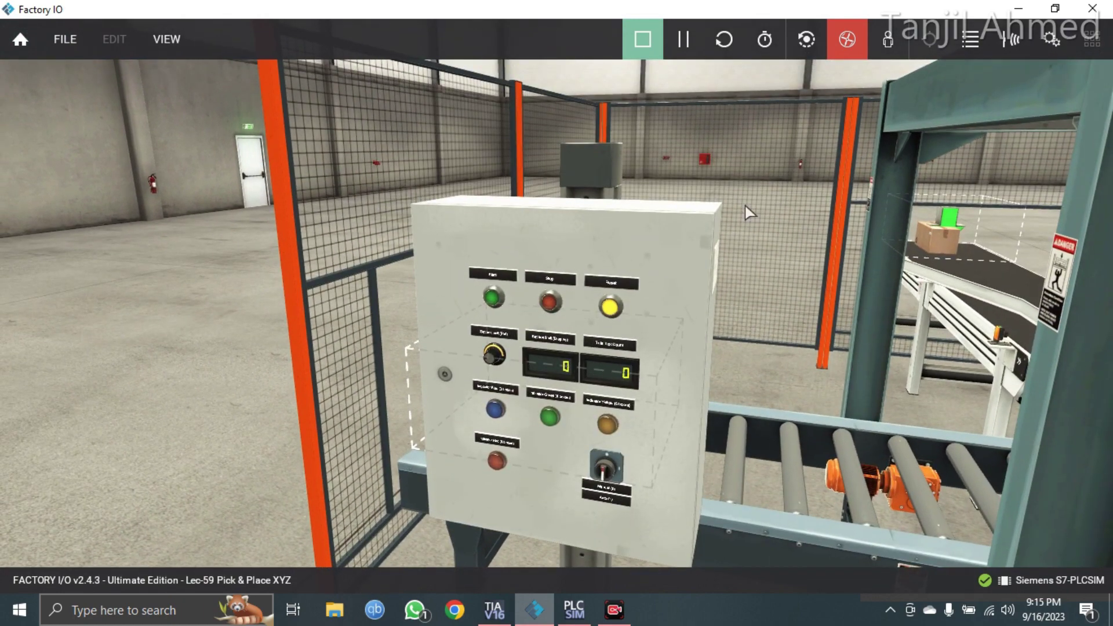
Start the system in Auto (1) mode with the box limit potentiometer set to 3
{"action": "middle_click_drag", "start_coordinate": [616, 314], "coordinate": [617, 357]}
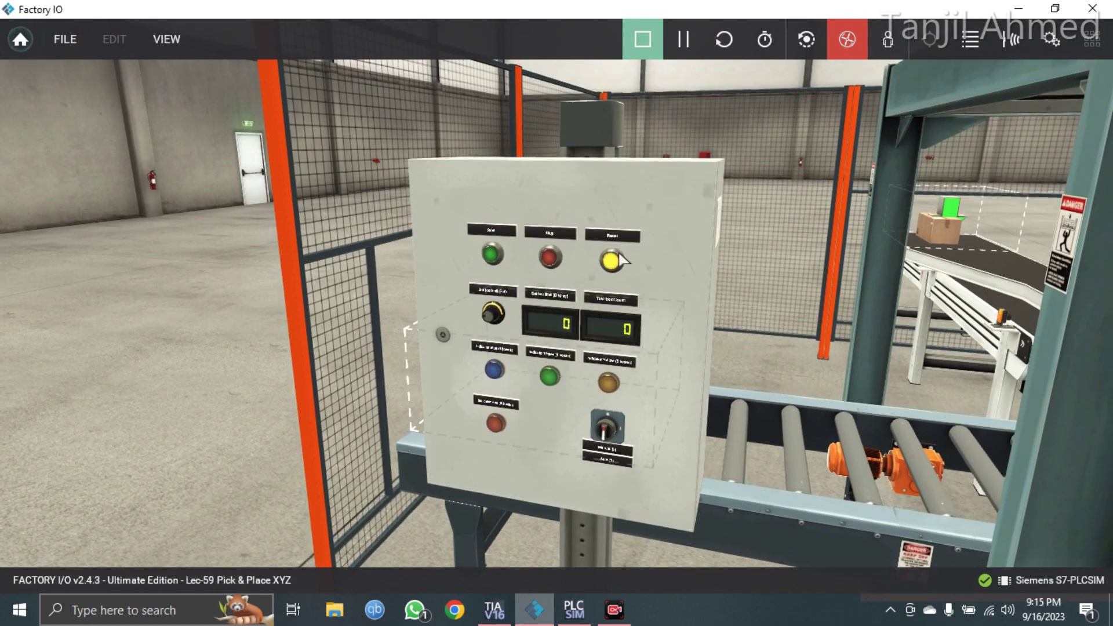
{"action": "left_click", "coordinate": [605, 428]}
{"action": "scroll", "coordinate": [642, 451], "scroll_direction": "up", "scroll_amount": 5}
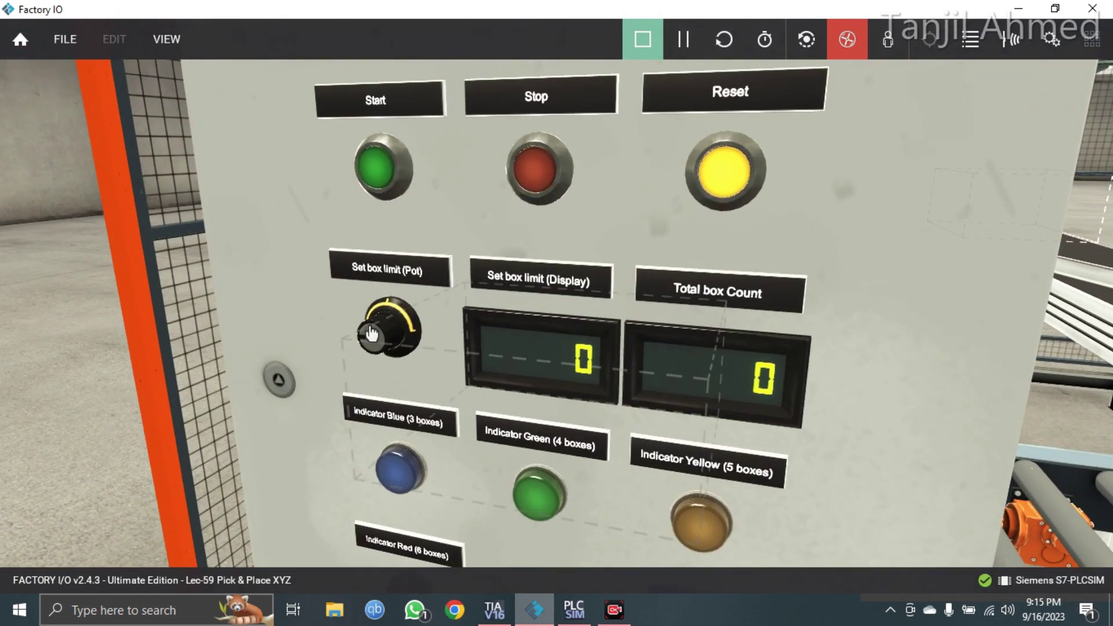
{"action": "left_click_drag", "start_coordinate": [367, 342], "coordinate": [374, 319]}
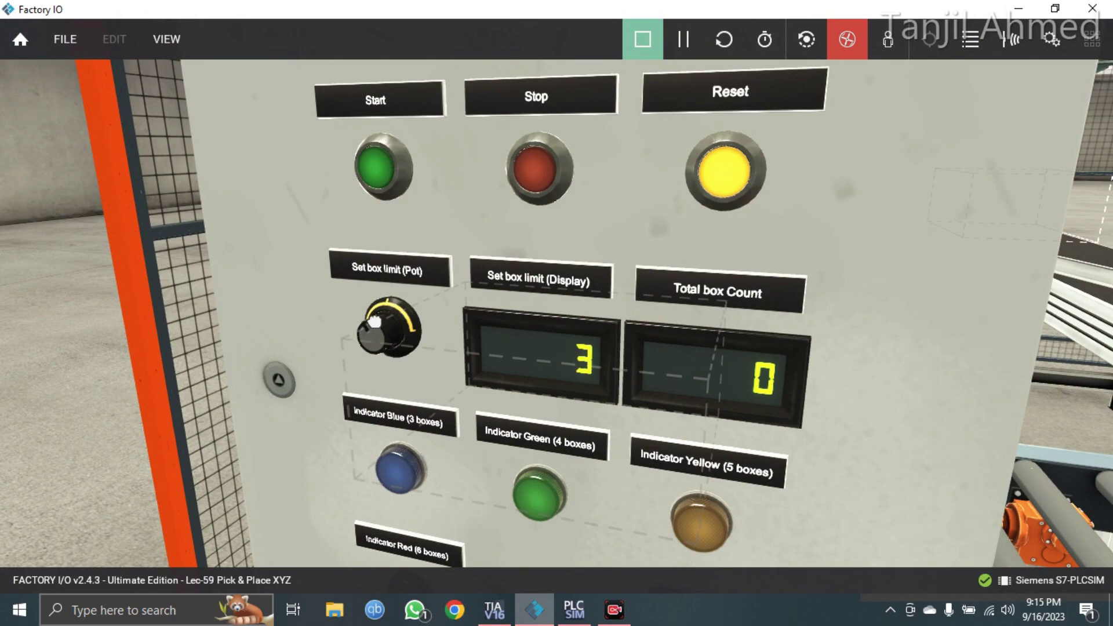
{"action": "left_click", "coordinate": [383, 179]}
Watch boxes being placed on the pallets and examine the panel's total box count and blue indicator for 3 boxes
{"action": "key", "text": "s"}
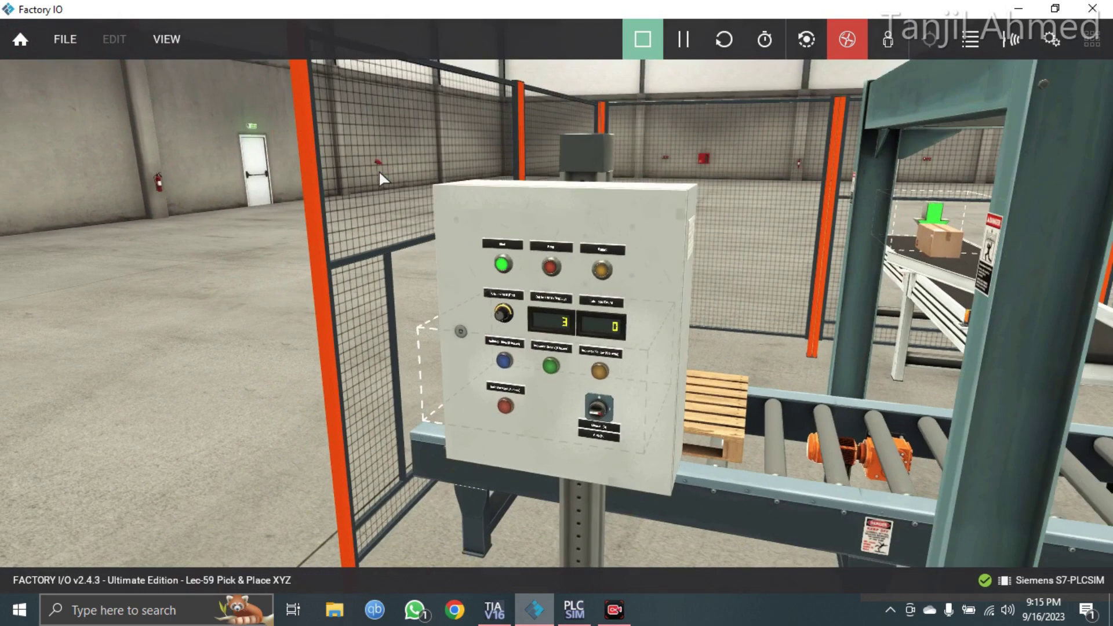
{"action": "key", "text": "d"}
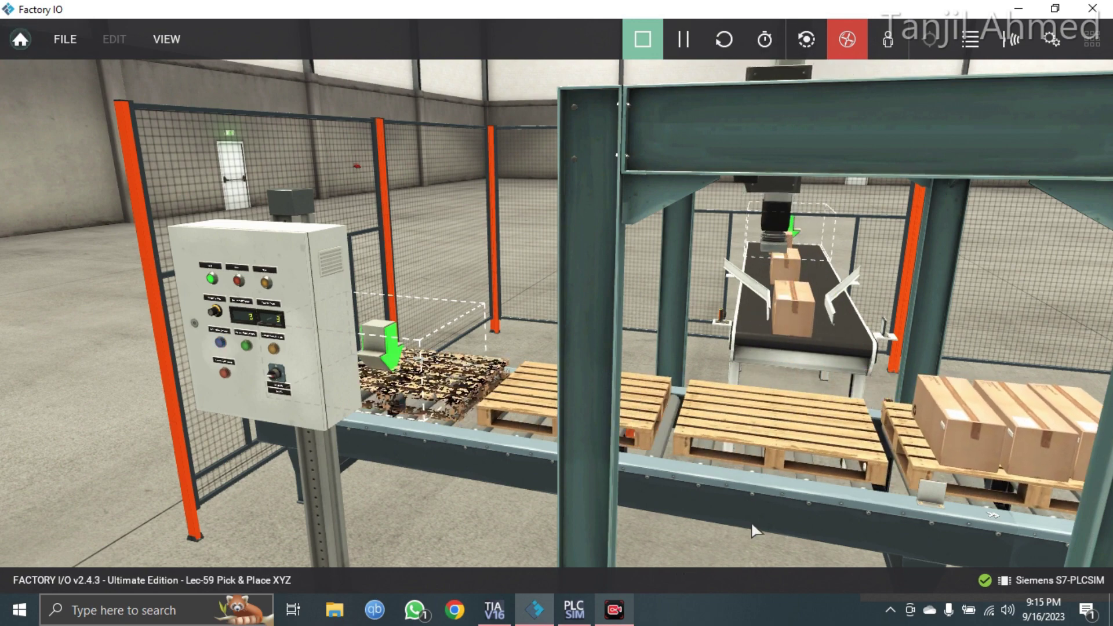
{"action": "key", "text": "a"}
{"action": "scroll", "coordinate": [752, 530], "scroll_direction": "up", "scroll_amount": 6}
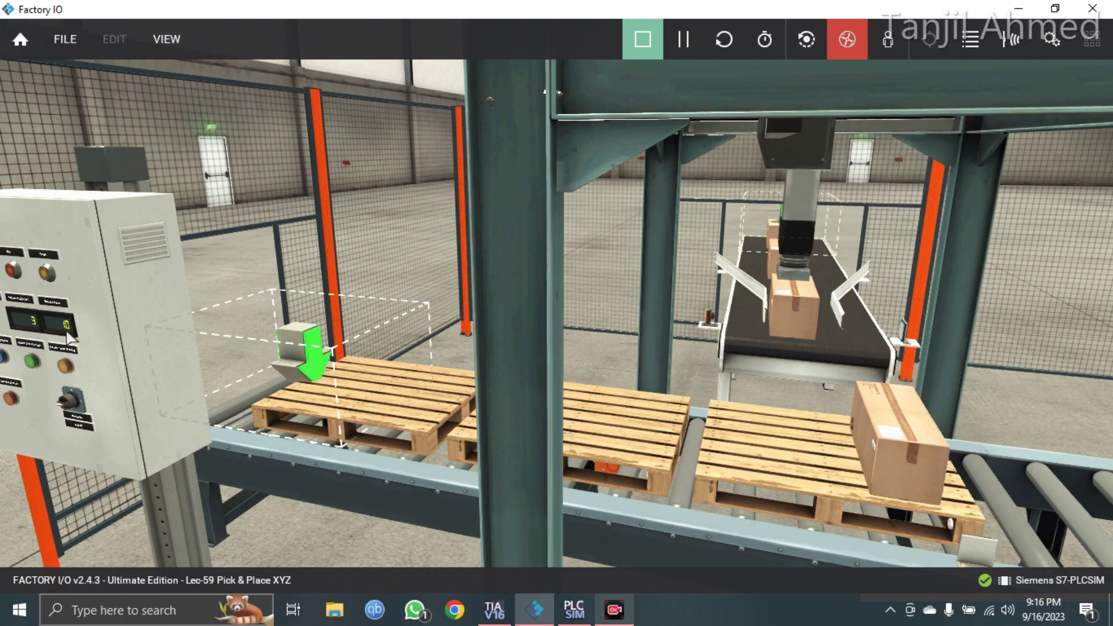
{"action": "key", "text": "a"}
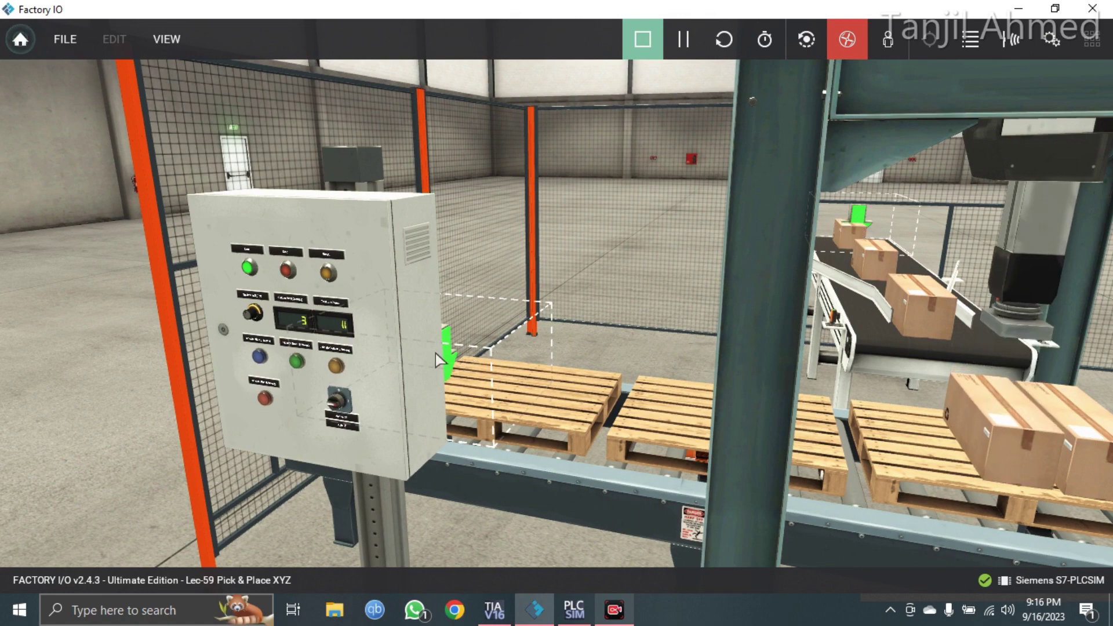
{"action": "scroll", "coordinate": [339, 330], "scroll_direction": "up", "scroll_amount": 1}
{"action": "key", "text": "w"}
{"action": "key", "text": "a"}
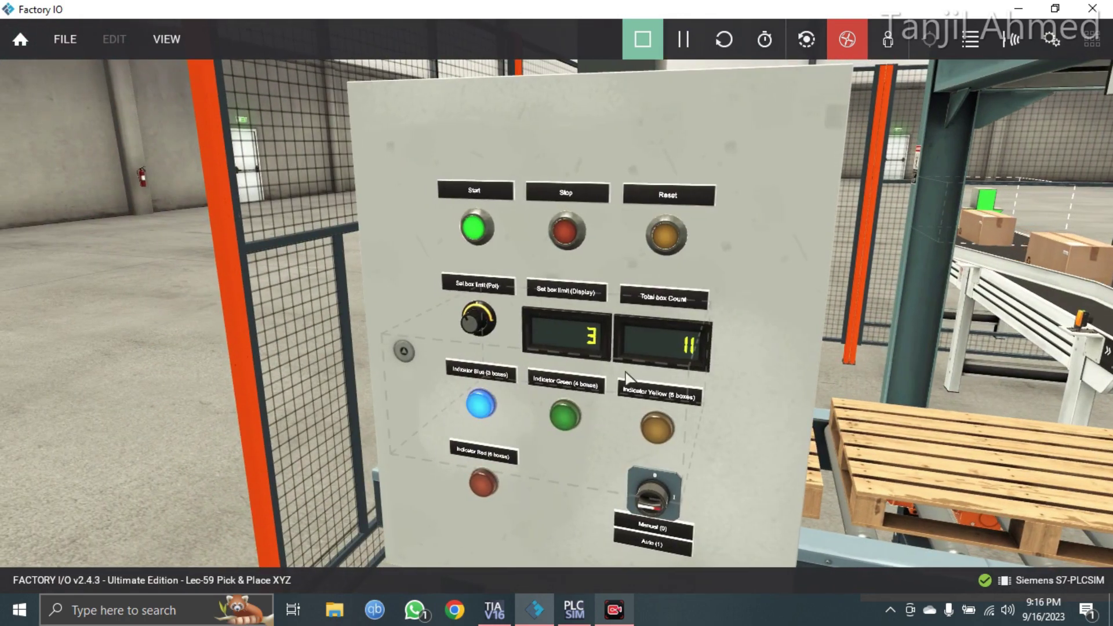
{"action": "scroll", "coordinate": [628, 377], "scroll_direction": "up", "scroll_amount": 4}
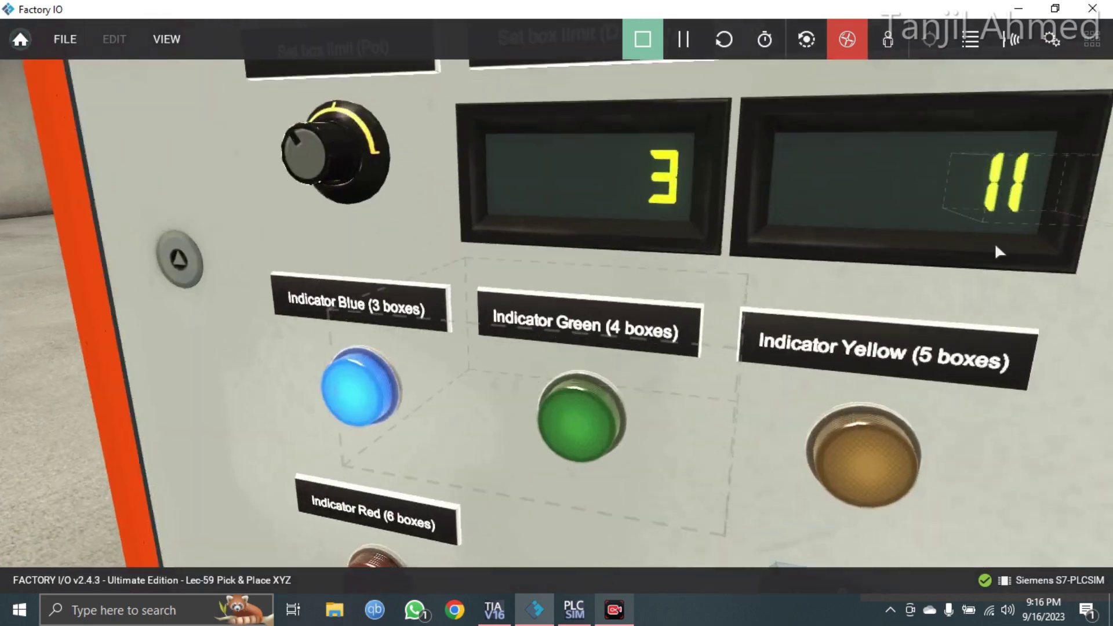
Reset the simulation and start the system again with the box limit set to 4
{"action": "scroll", "coordinate": [628, 377], "scroll_direction": "down", "scroll_amount": 3}
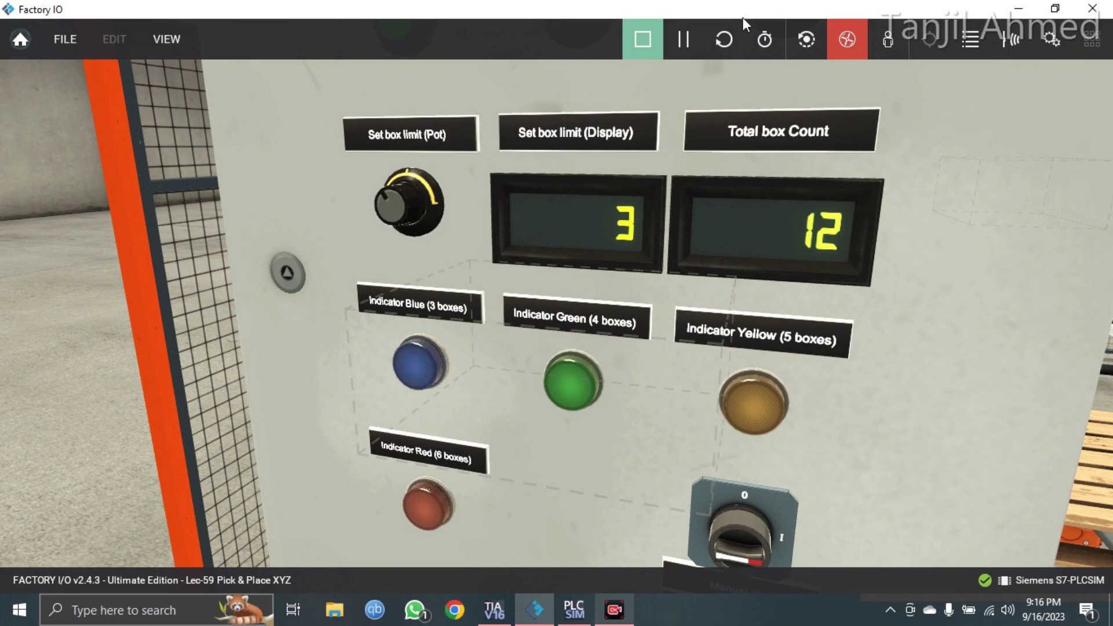
{"action": "scroll", "coordinate": [805, 182], "scroll_direction": "down", "scroll_amount": 4}
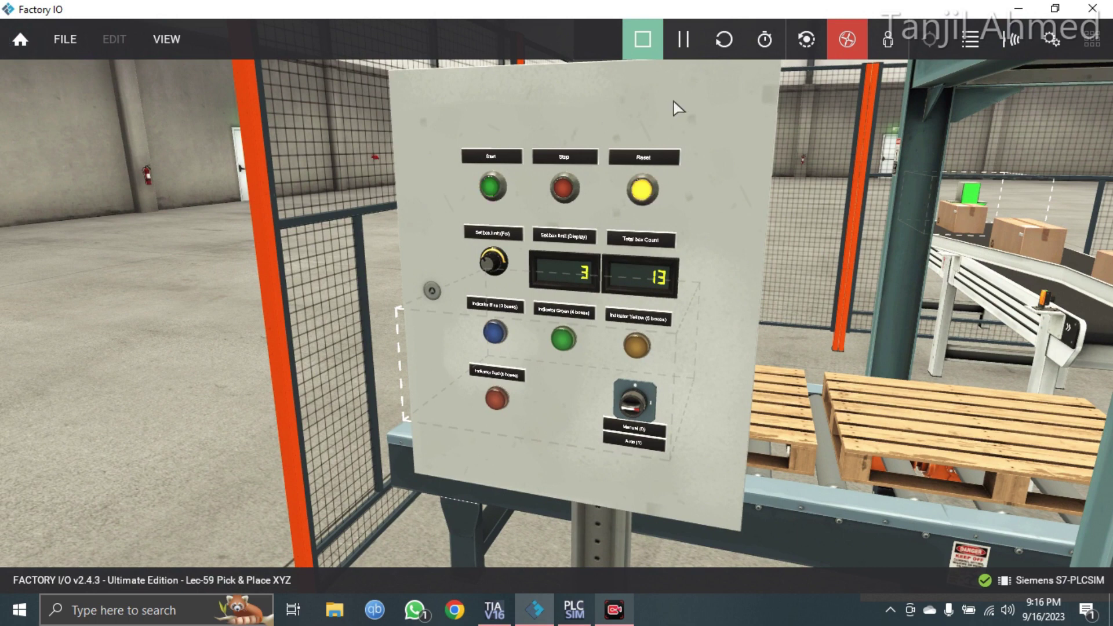
{"action": "left_click", "coordinate": [726, 39]}
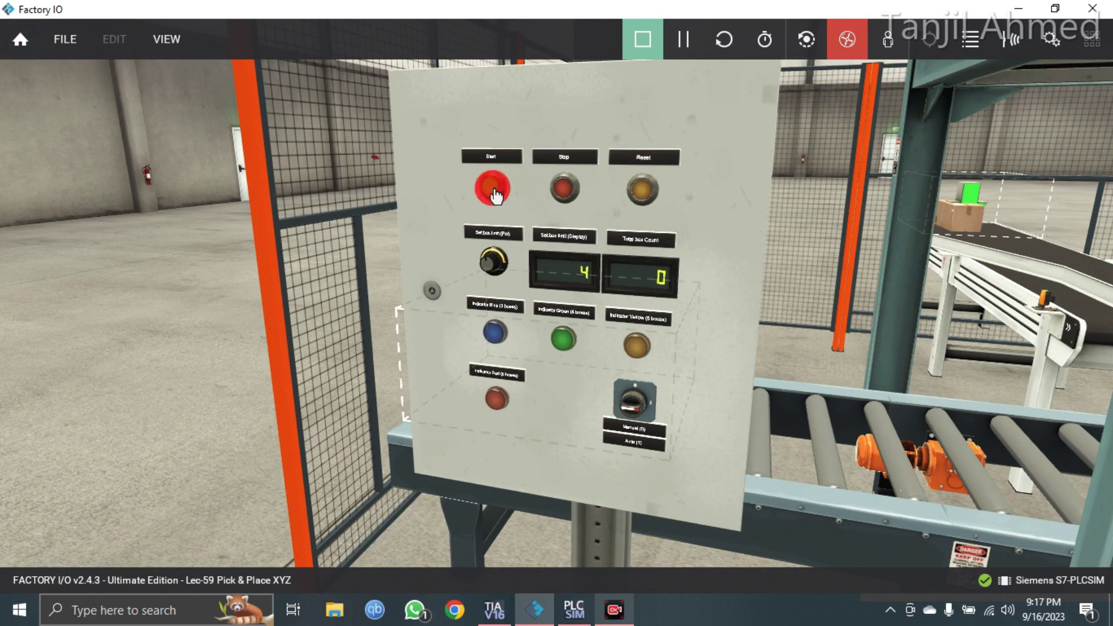
Watch the gantry load boxes from the part conveyor onto the pallet with the 4-box limit
{"action": "scroll", "coordinate": [608, 348], "scroll_direction": "down", "scroll_amount": 3}
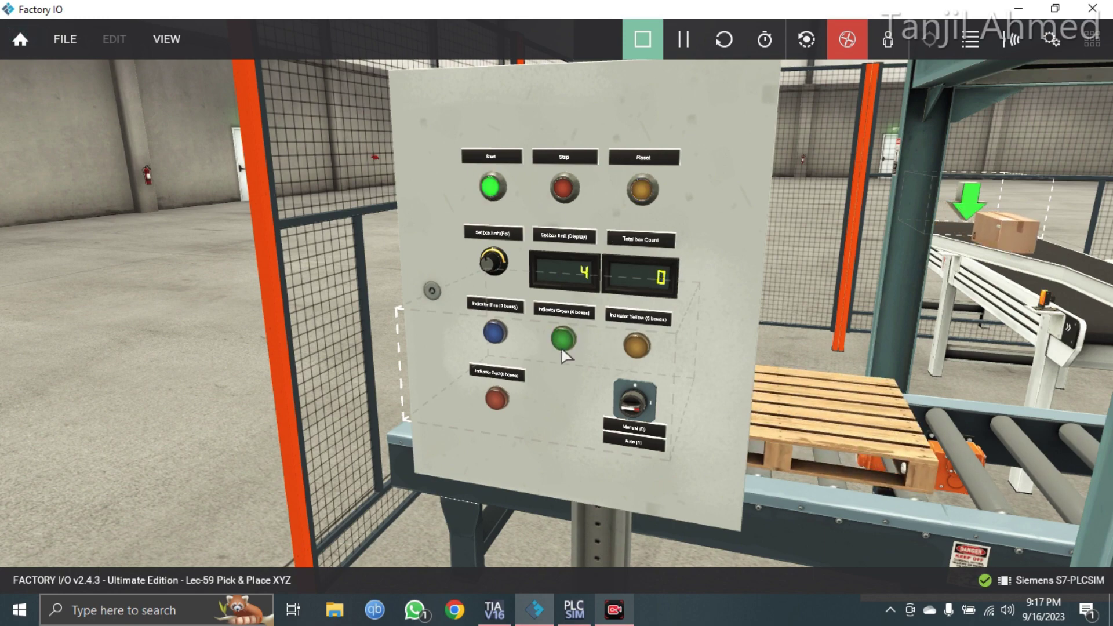
{"action": "scroll", "coordinate": [565, 355], "scroll_direction": "down", "scroll_amount": 2}
{"action": "scroll", "coordinate": [563, 354], "scroll_direction": "down", "scroll_amount": 2}
{"action": "key", "text": "d"}
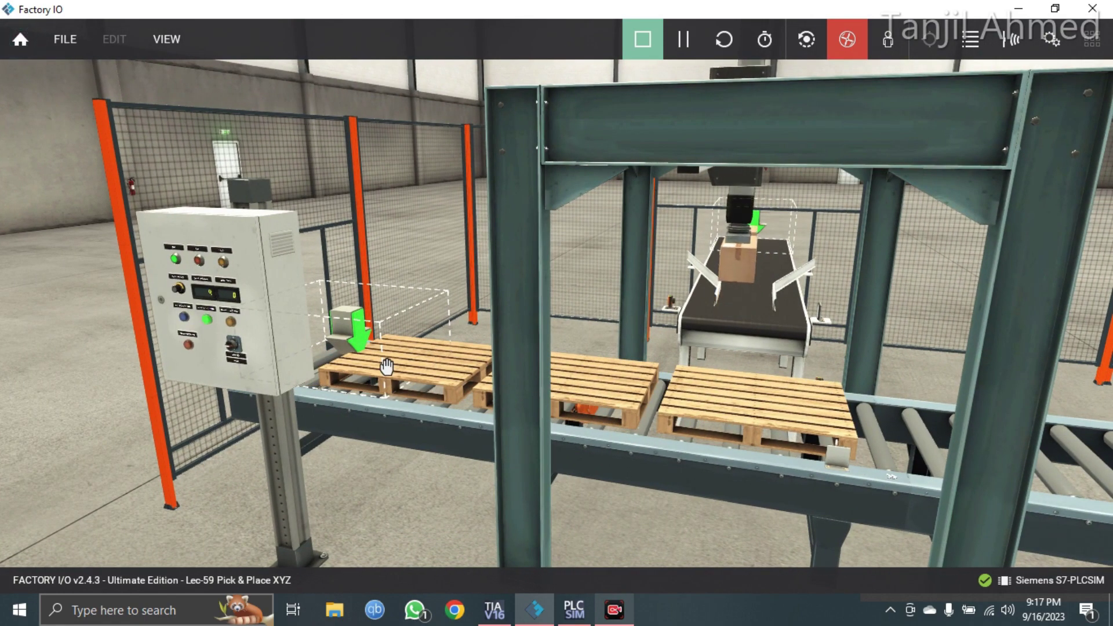
{"action": "middle_click_drag", "start_coordinate": [386, 366], "coordinate": [526, 364]}
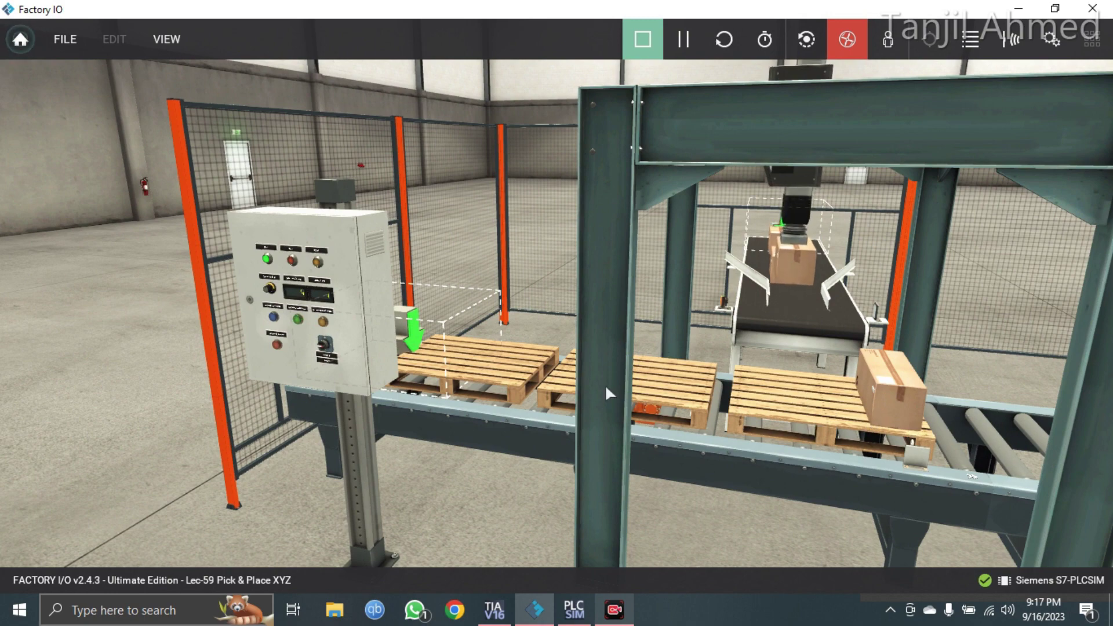
{"action": "scroll", "coordinate": [321, 318], "scroll_direction": "up", "scroll_amount": 2}
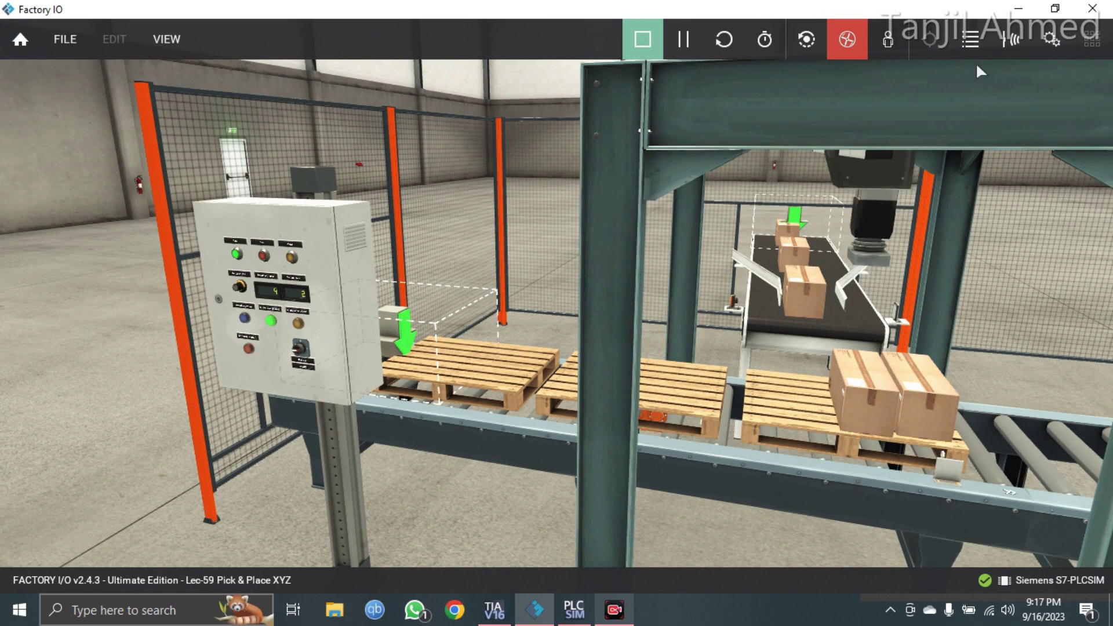
Switch to the saved System View camera to watch the pallet loading and exit conveyor
{"action": "left_click", "coordinate": [970, 39]}
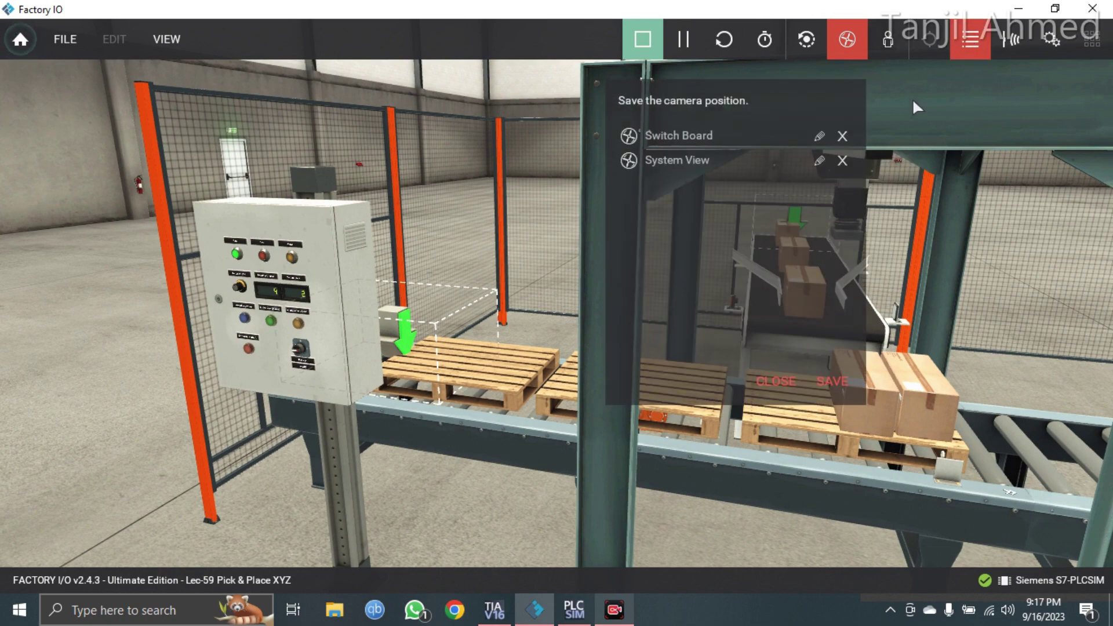
{"action": "left_click", "coordinate": [725, 155]}
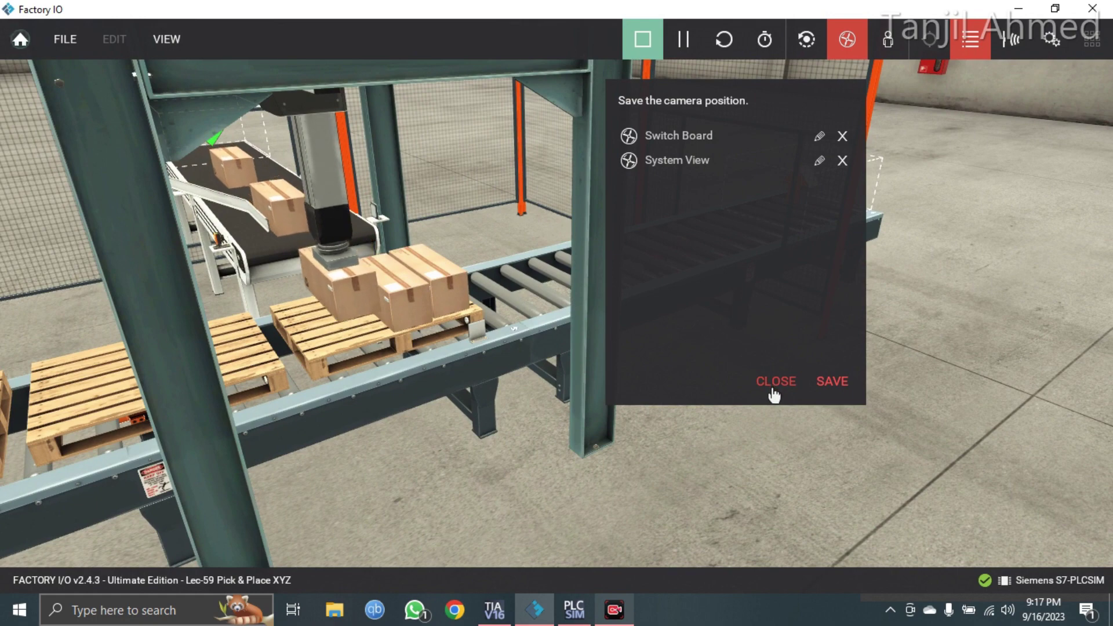
{"action": "left_click", "coordinate": [775, 382]}
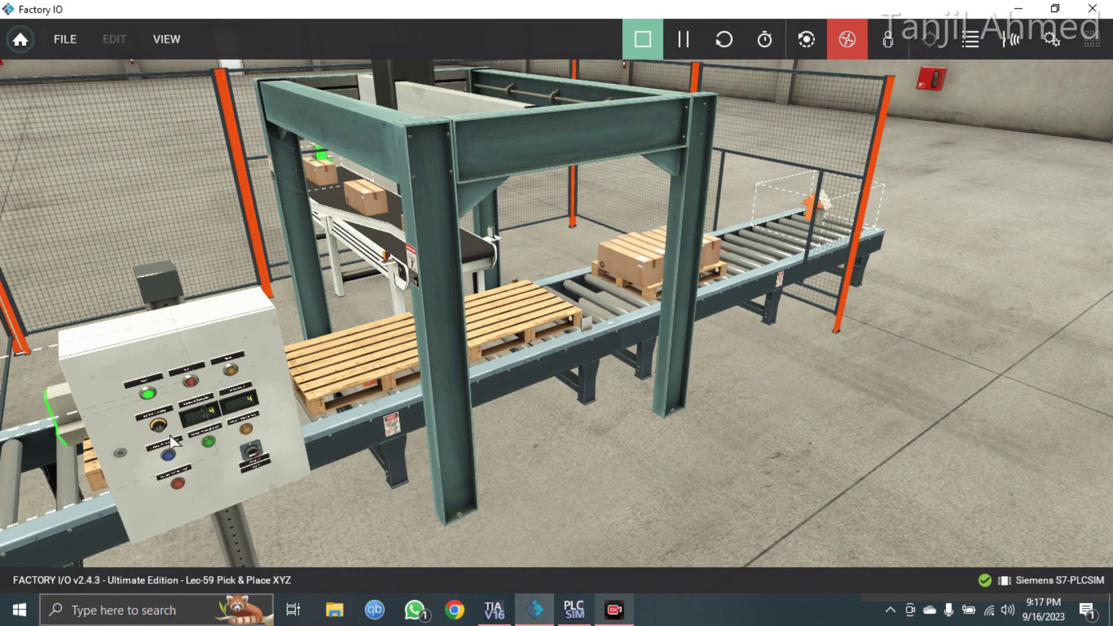
Set the box limit potentiometer to 5 for one pallet and to 6 for the next, watching the loading
{"action": "scroll", "coordinate": [174, 441], "scroll_direction": "up", "scroll_amount": 3}
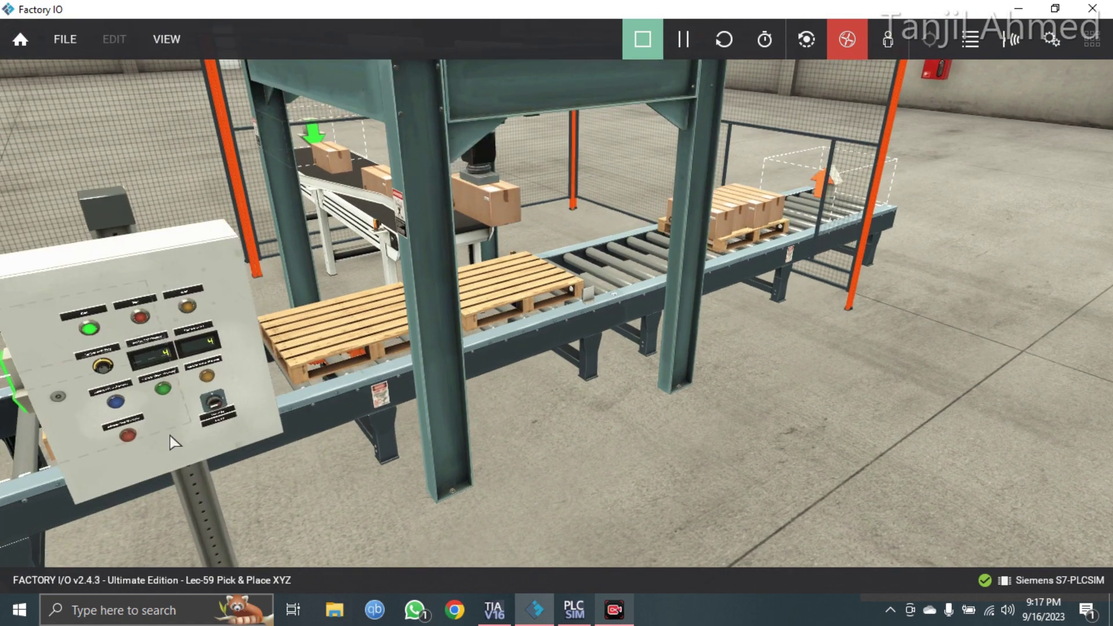
{"action": "scroll", "coordinate": [175, 442], "scroll_direction": "up", "scroll_amount": 3}
{"action": "key", "text": "a"}
{"action": "key", "text": "a"}
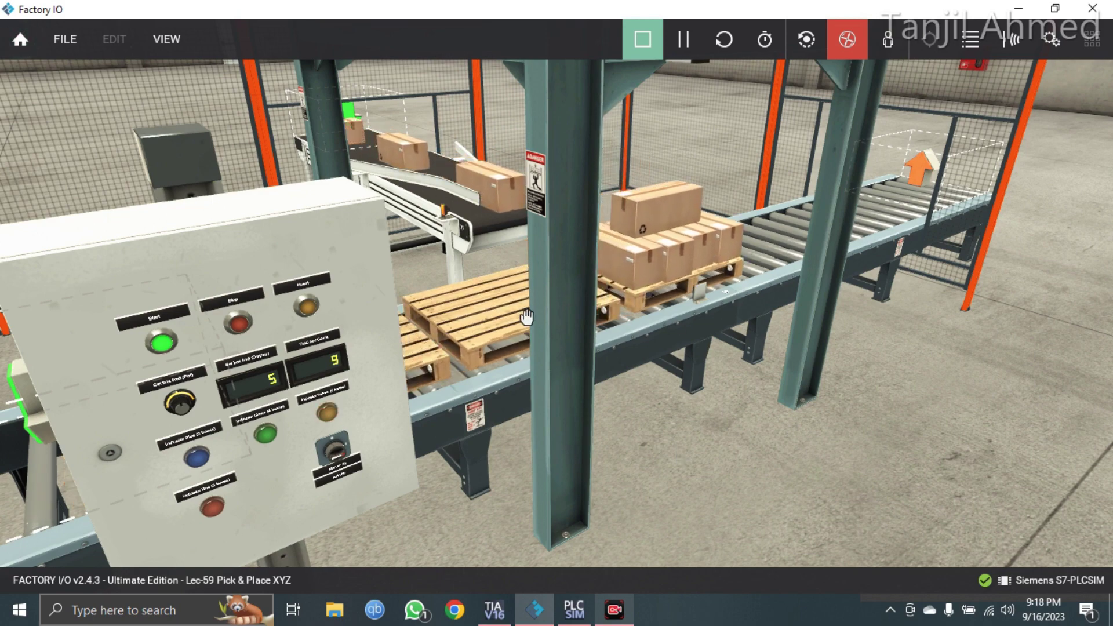
{"action": "left_click_drag", "start_coordinate": [180, 403], "coordinate": [180, 400]}
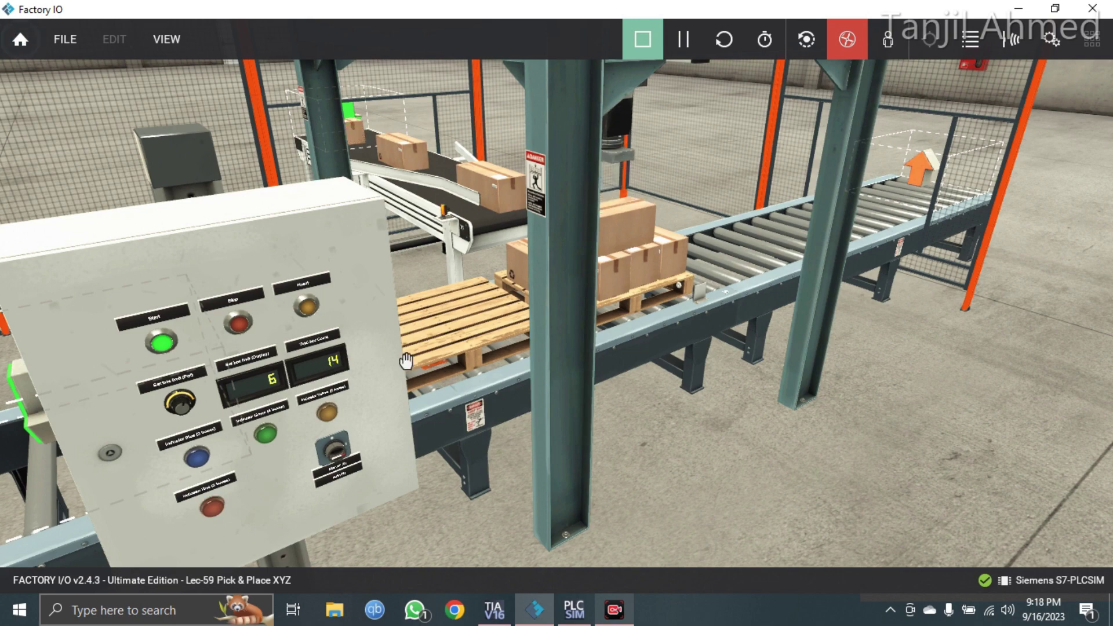
{"action": "key", "text": "d"}
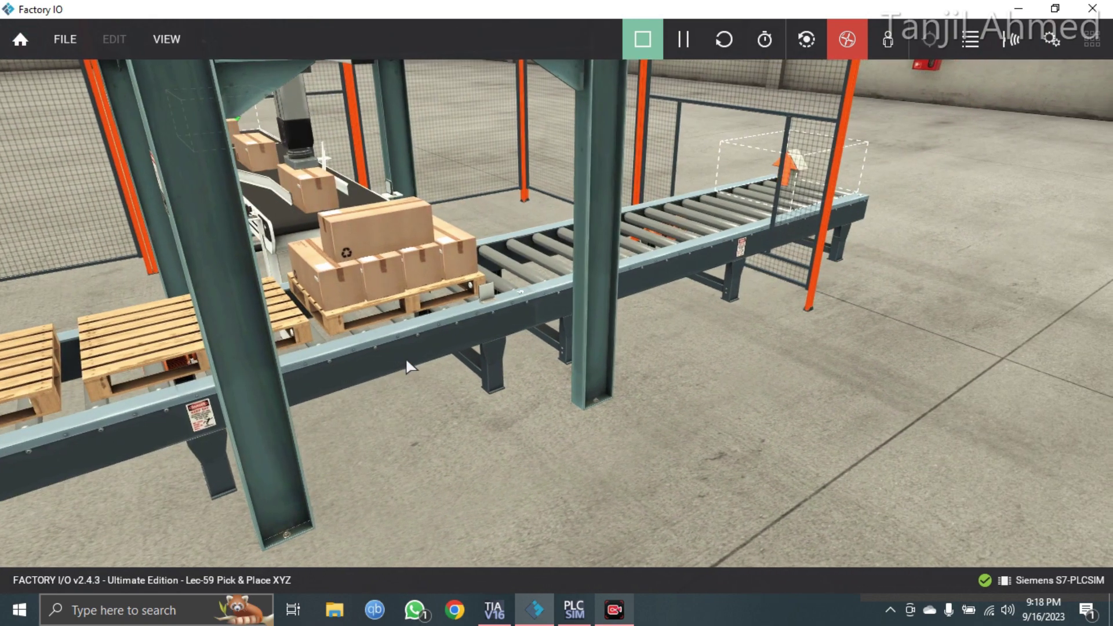